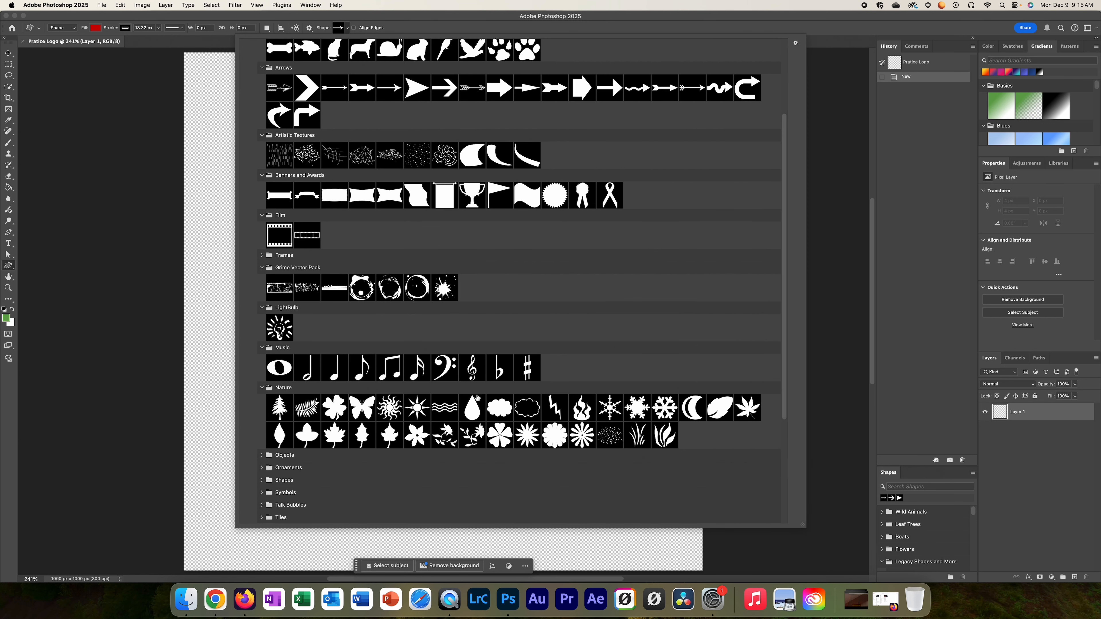
Step: Draw a red chevron arrow with an 18.32 px black outline on the canvas
scroll(375, 229, "up", 3)
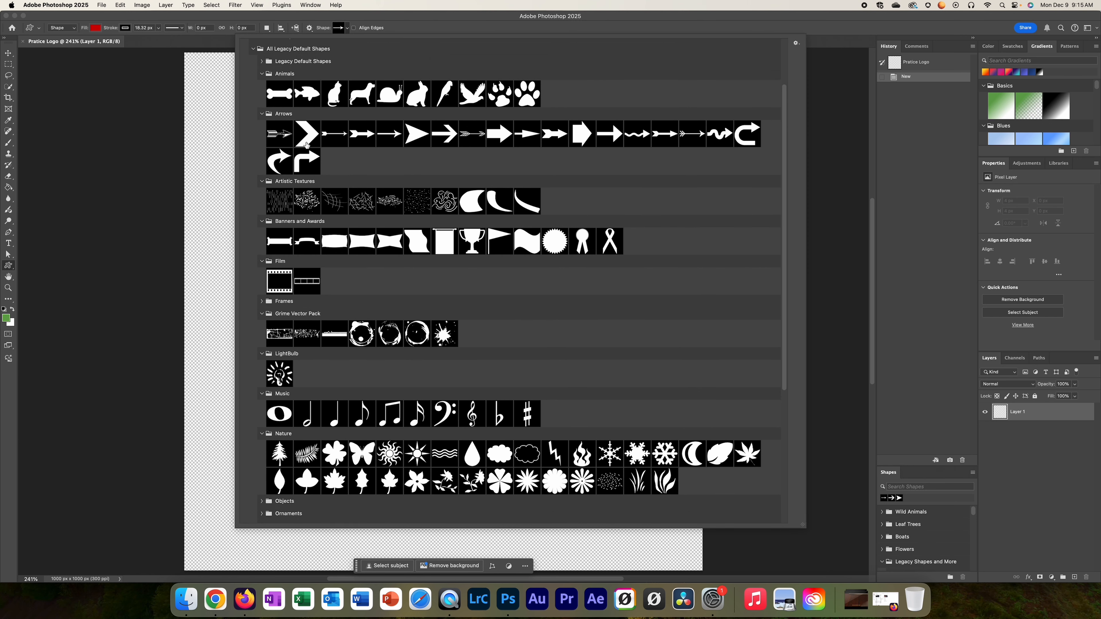
left_click(307, 133)
left_click(198, 181)
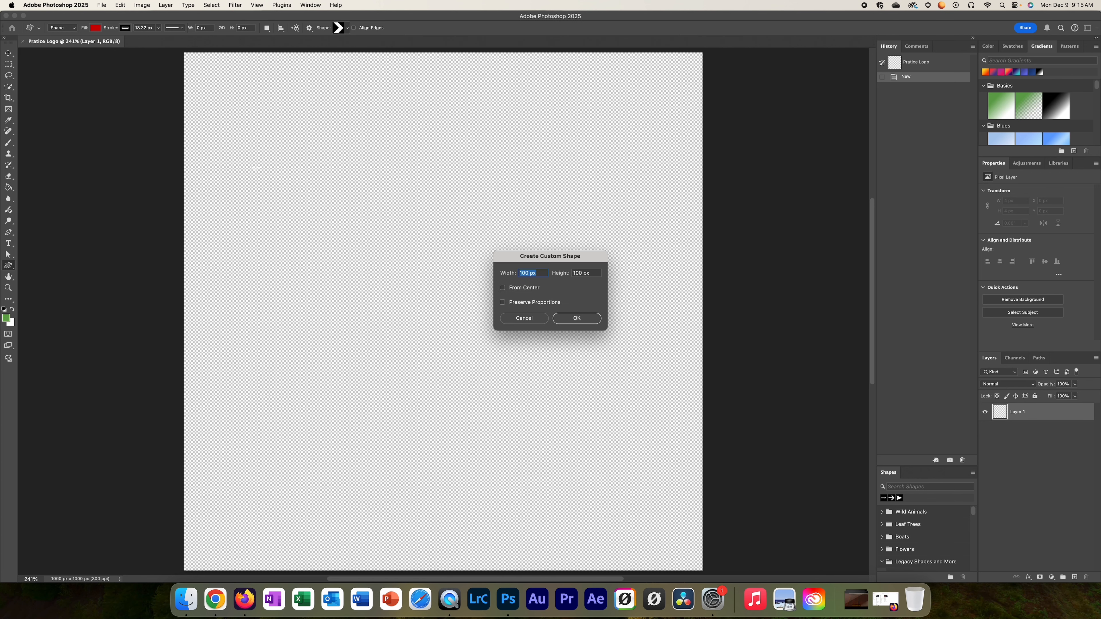
left_click(532, 321)
left_click_drag(292, 158, 552, 335)
Step: Move the chevron up and to the right with the Move tool
left_click(7, 52)
left_click_drag(407, 196, 453, 166)
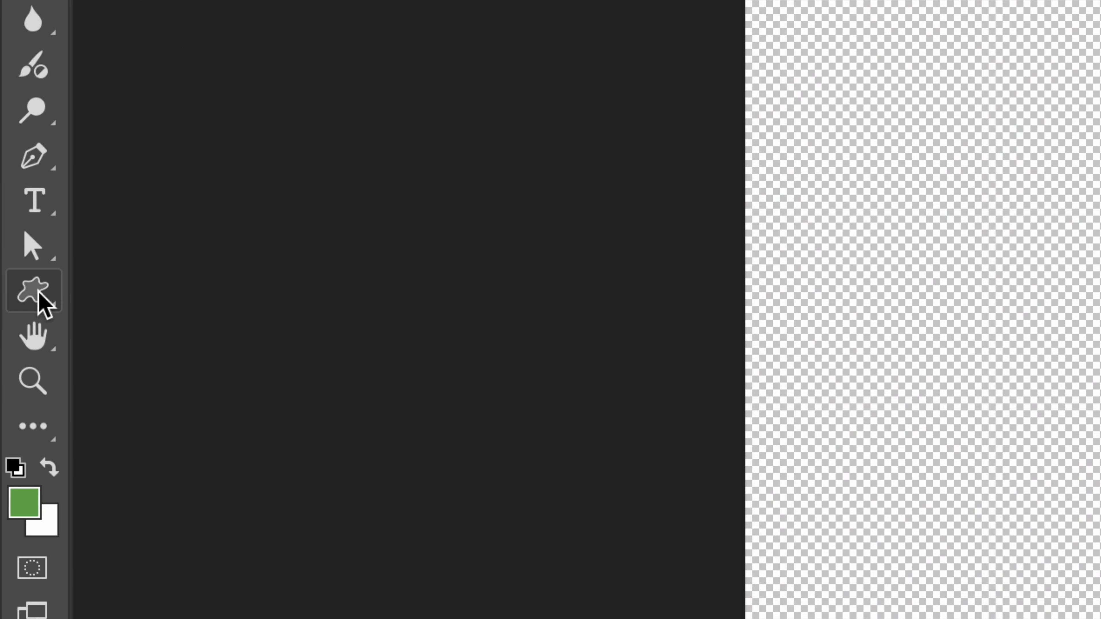
left_click(35, 290)
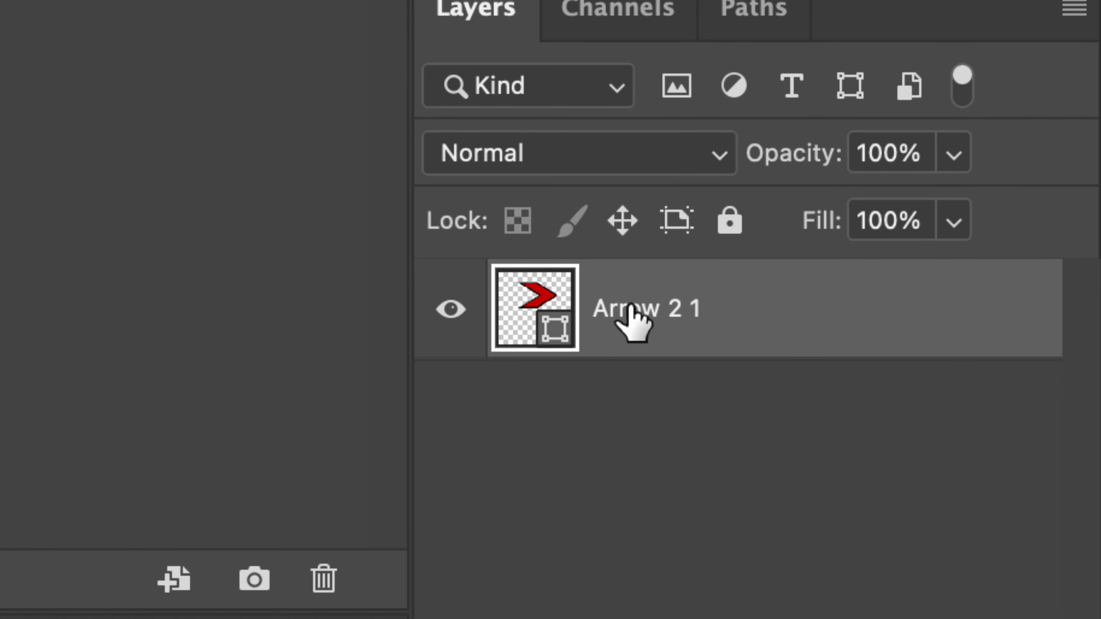
double_click(664, 308)
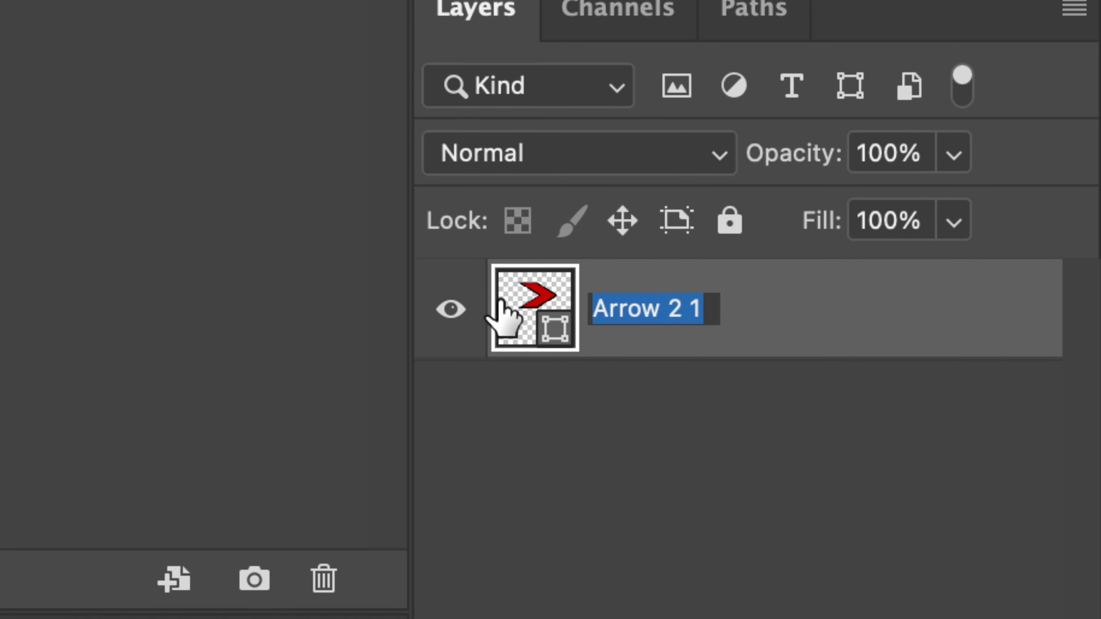
left_click(511, 305)
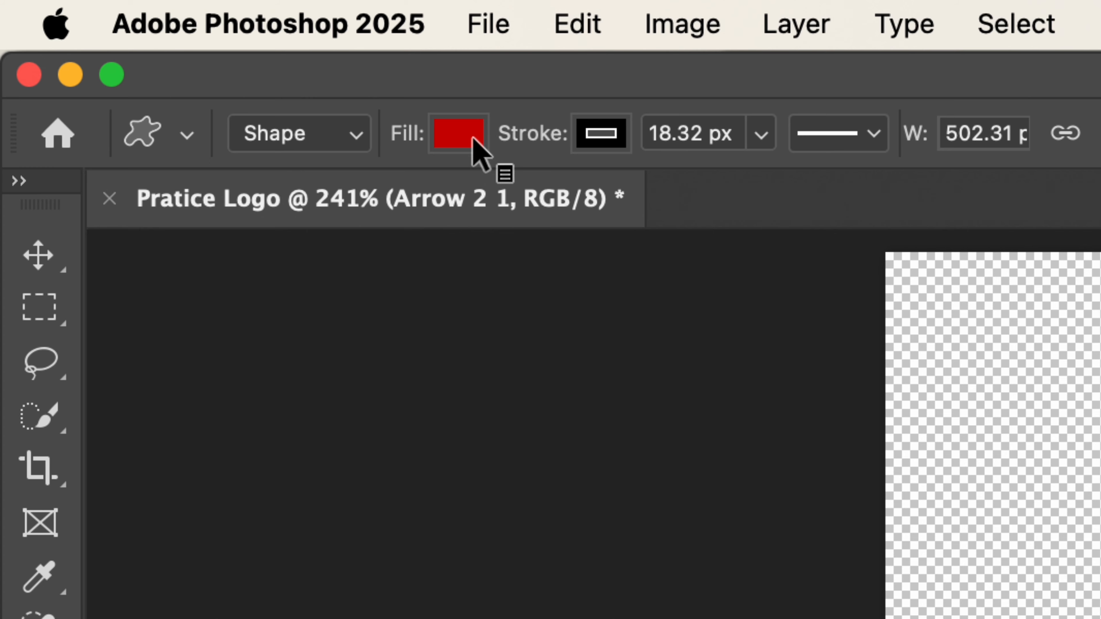
Step: Set the chevron's outline colour to blue
left_click(466, 150)
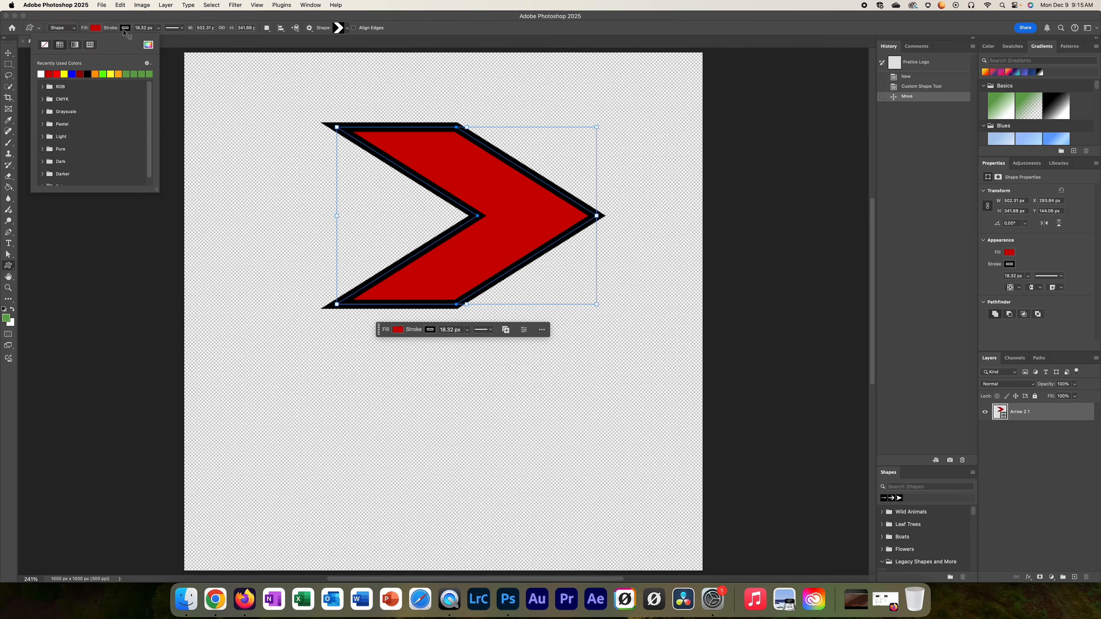
left_click(126, 29)
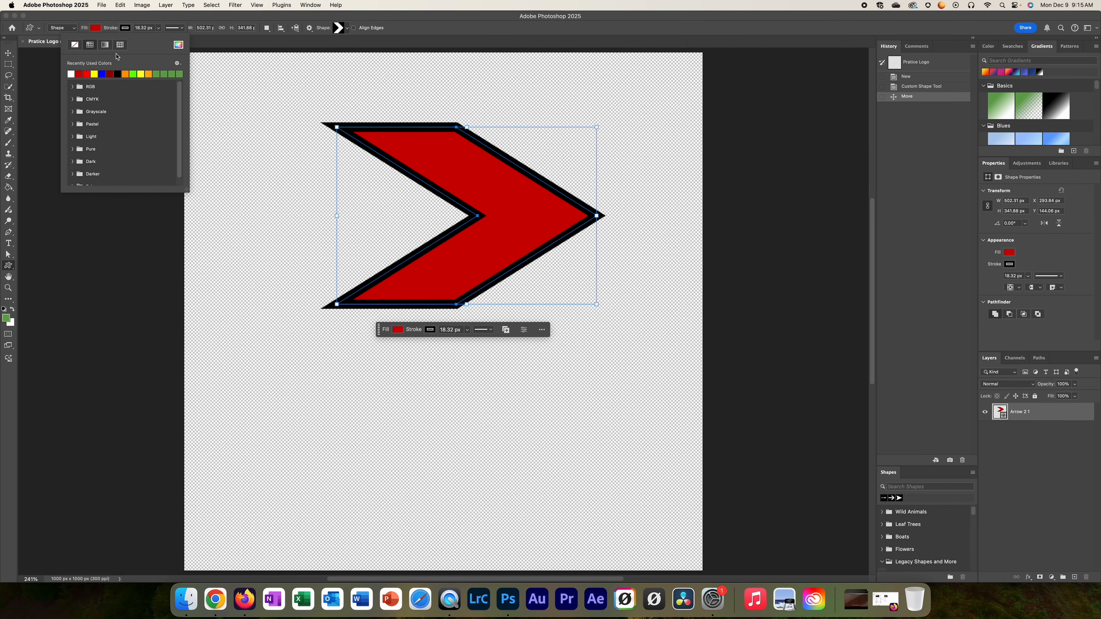
left_click(103, 73)
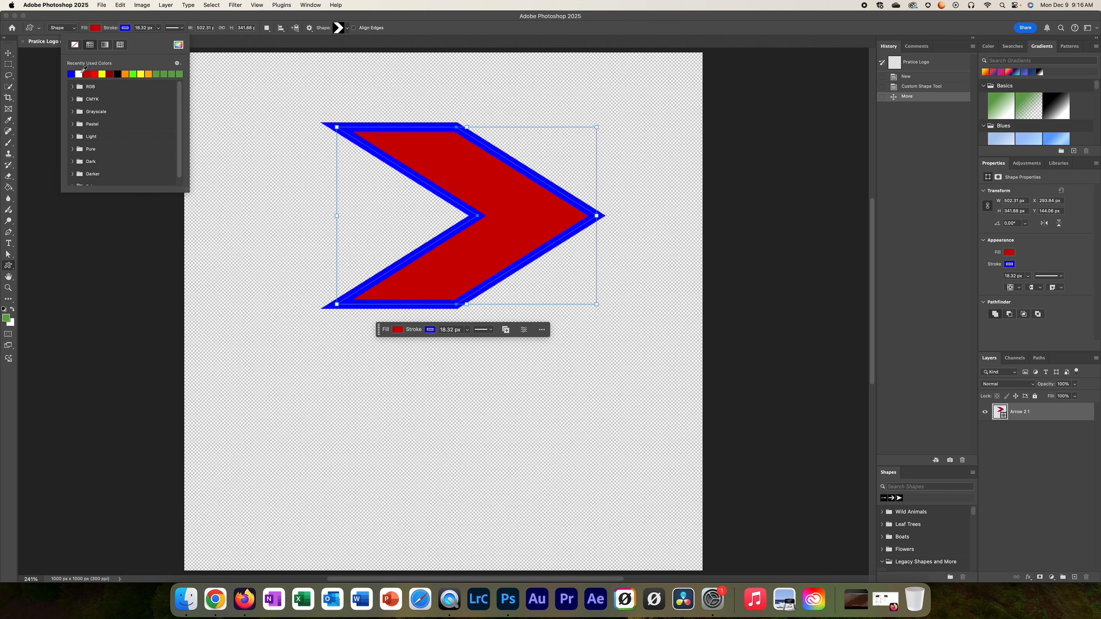
left_click(118, 73)
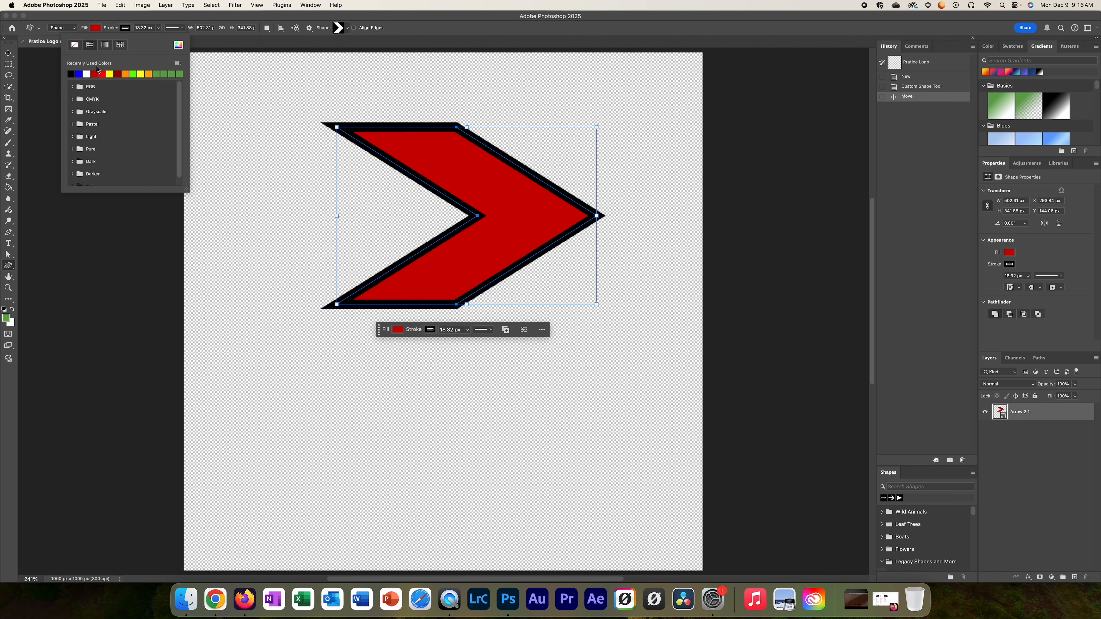
left_click(78, 74)
Step: Fill the chevron with black, then briefly check the class agenda slides and return
left_click(96, 28)
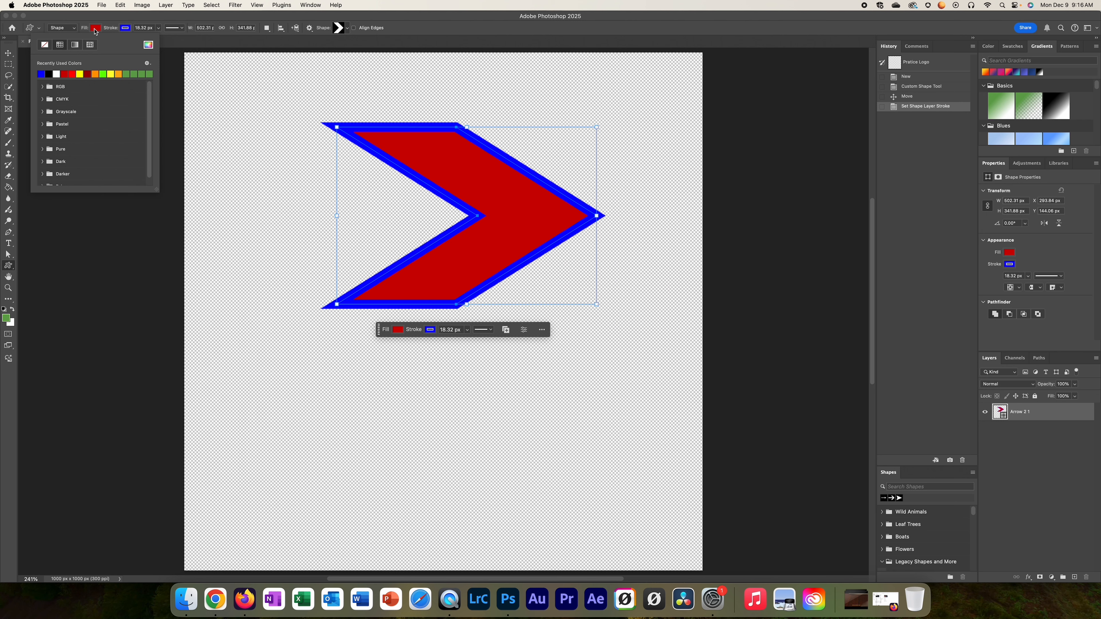
left_click(51, 74)
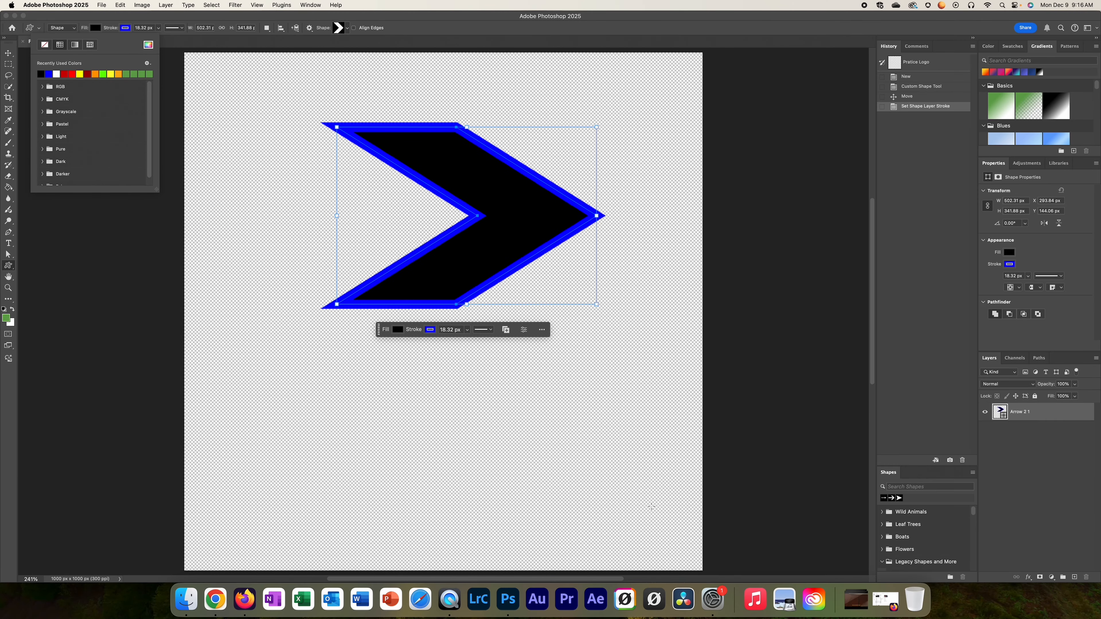
left_click(216, 598)
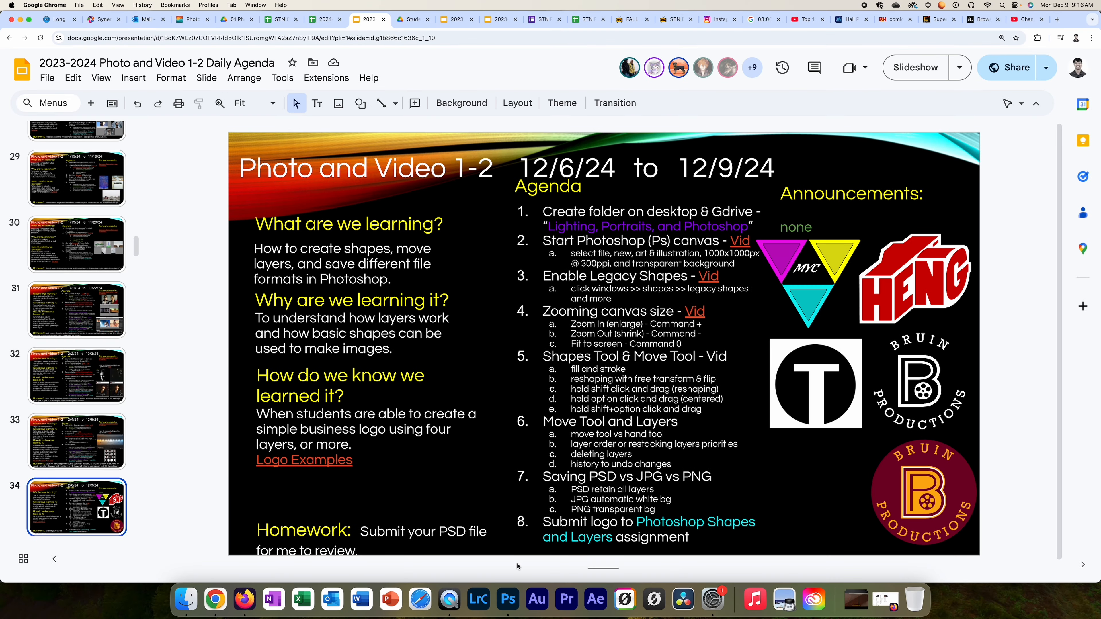
left_click(508, 600)
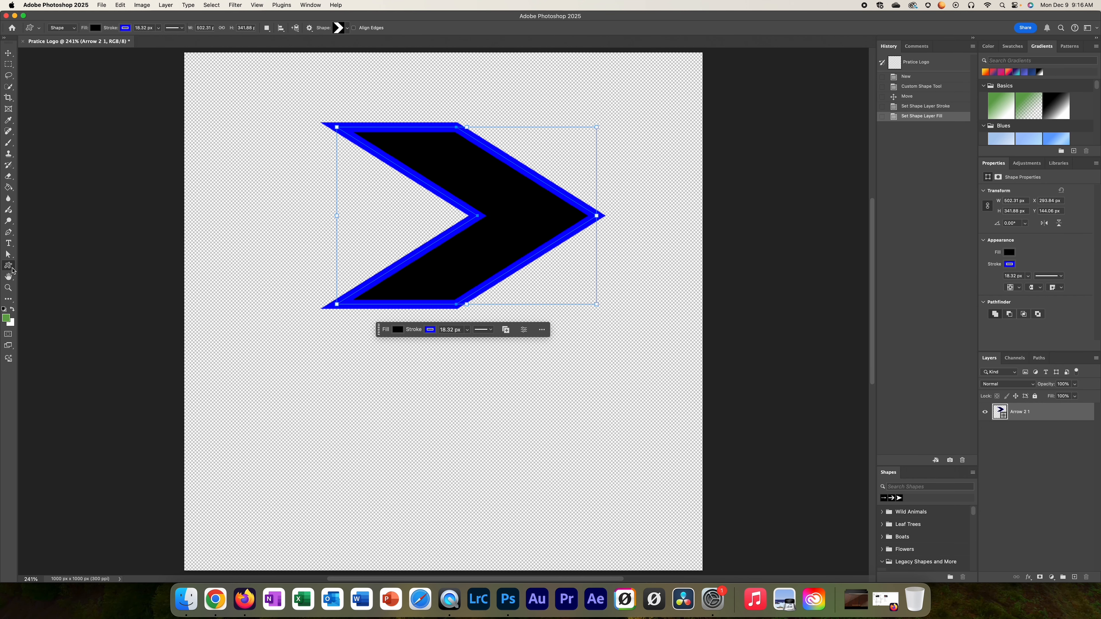
Step: Draw a large rectangle across the upper canvas with the Rectangle Tool
left_click(12, 269)
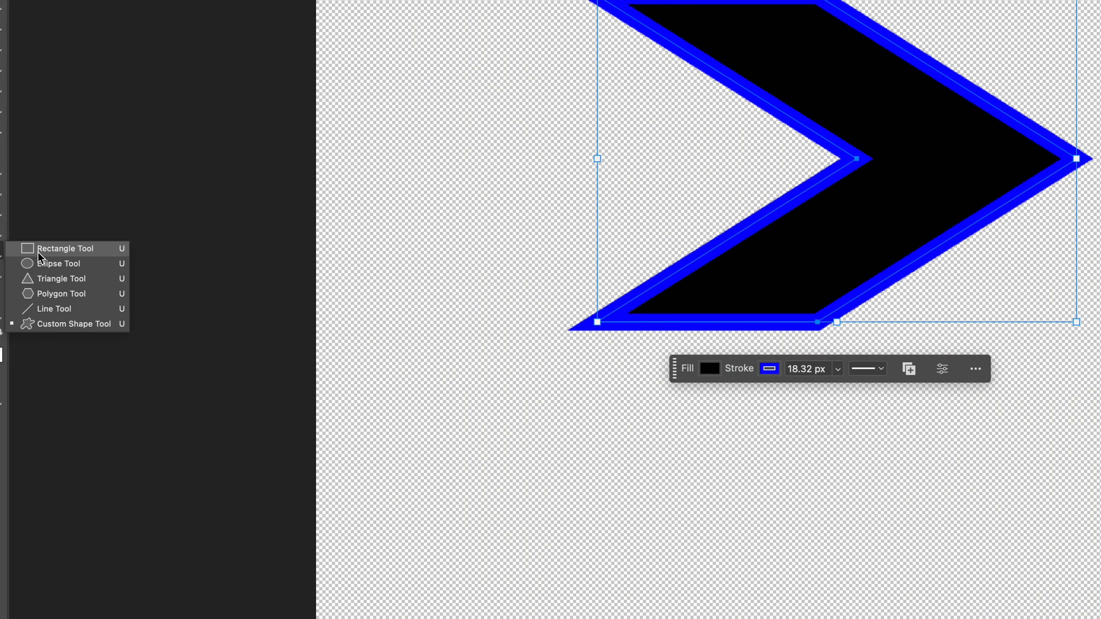
left_click(32, 249)
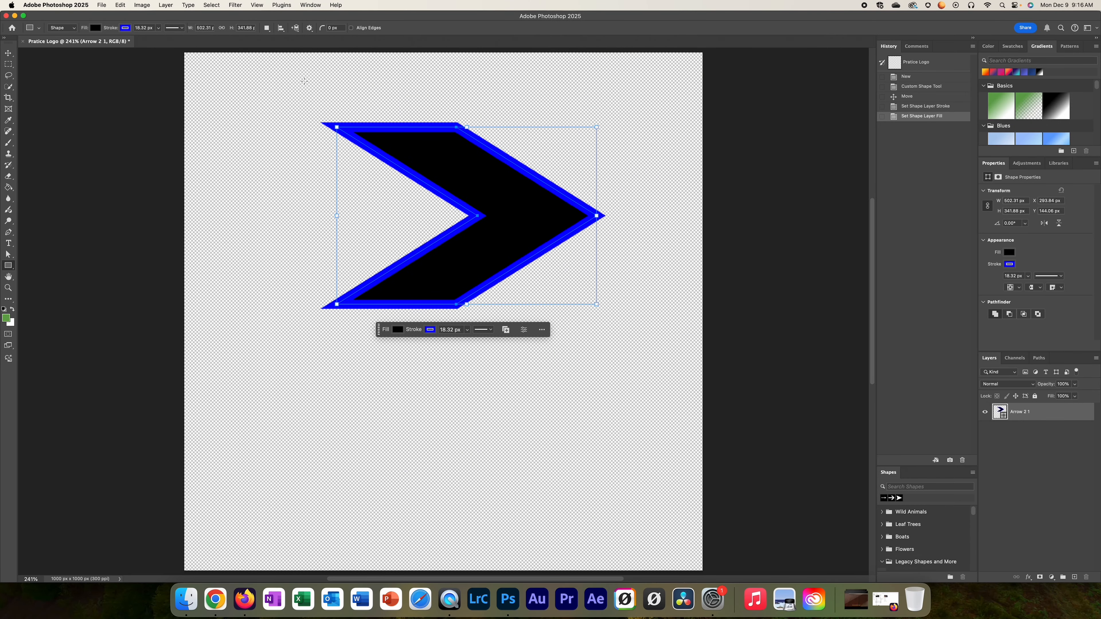
left_click_drag(233, 79, 686, 356)
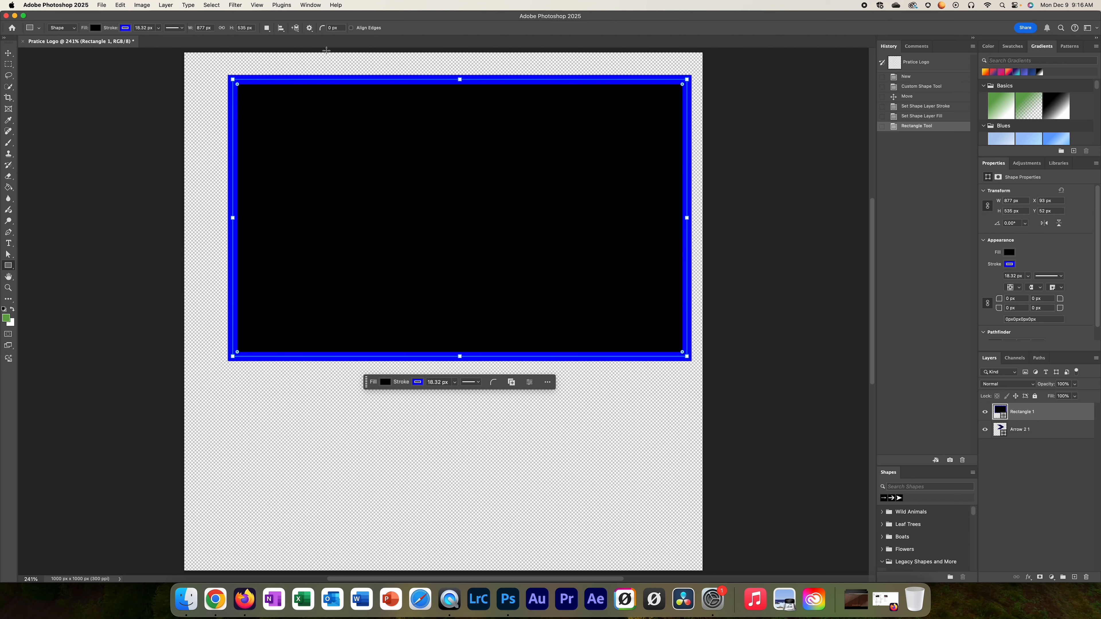
Step: Give the rectangle a red fill and black outline, and stack Arrow 2 1 above Rectangle 1
left_click(95, 27)
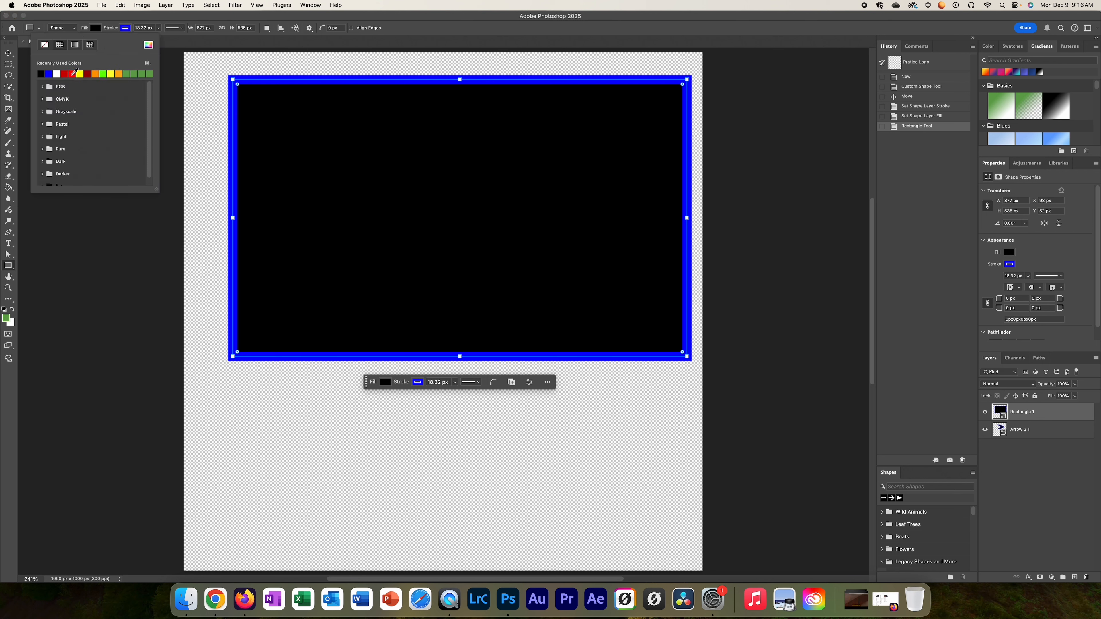
left_click(68, 74)
left_click(125, 29)
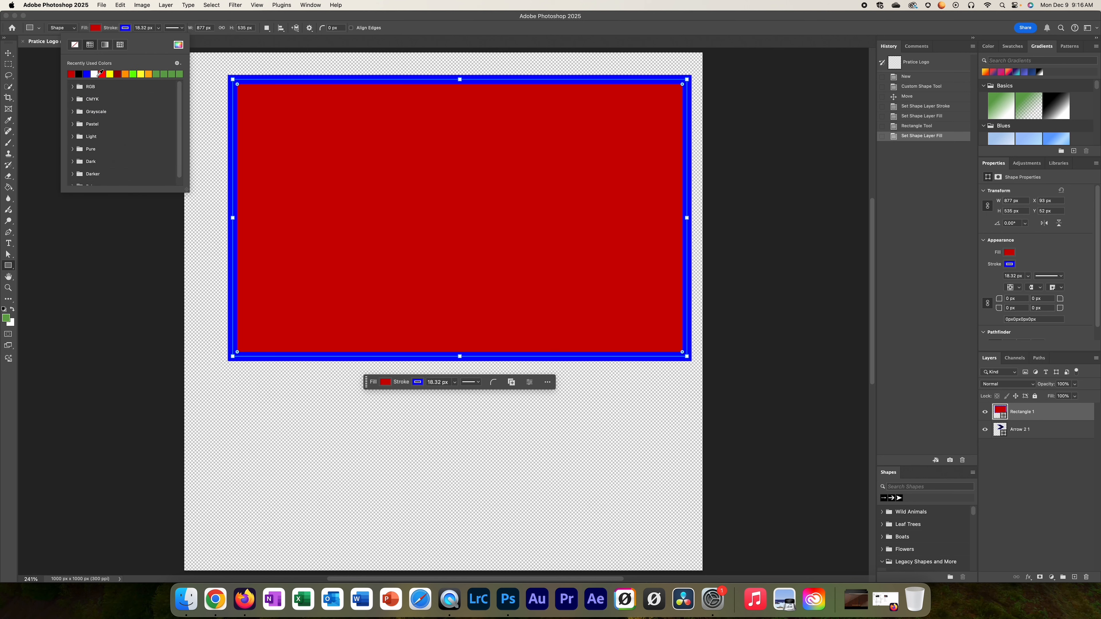
left_click(79, 74)
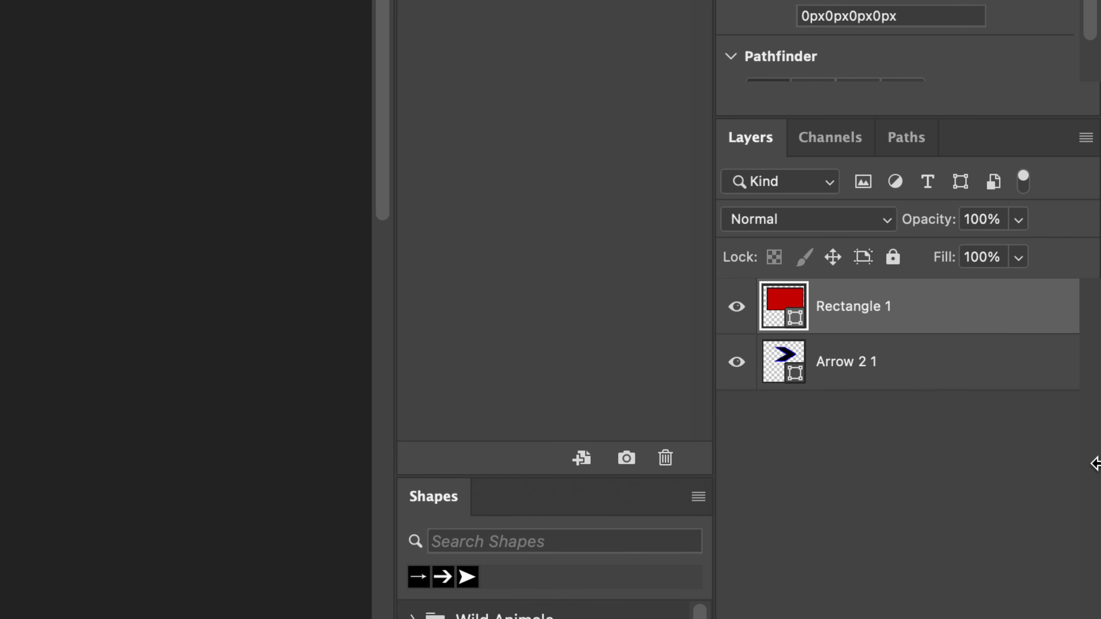
left_click_drag(784, 369, 776, 314)
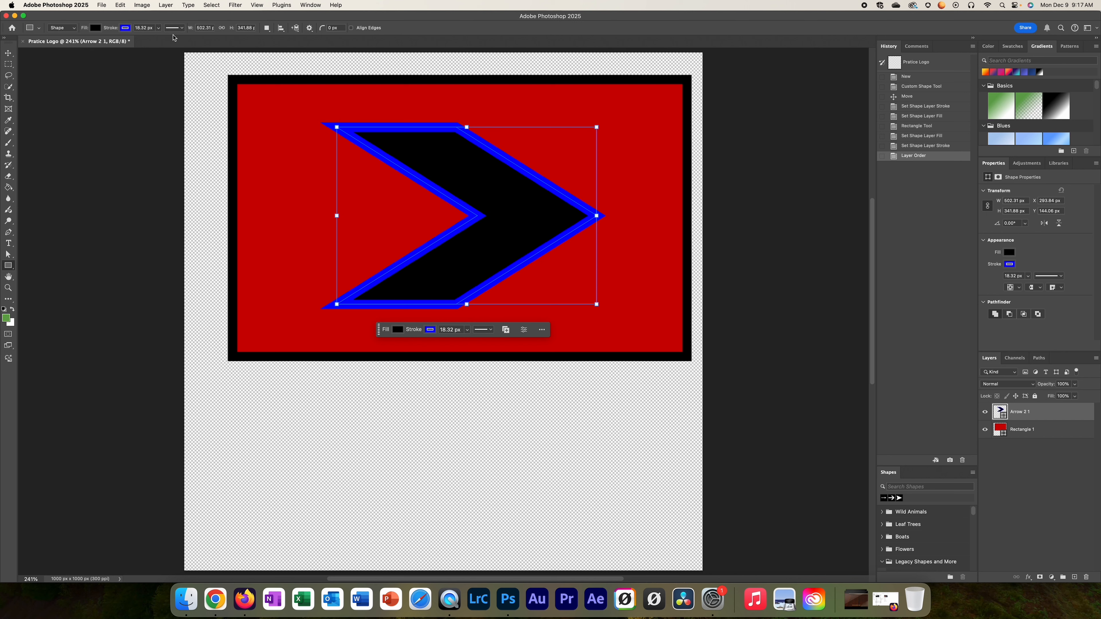
Step: Glance at the class agenda in Google Slides, then return to the Pratice Logo document
left_click(215, 598)
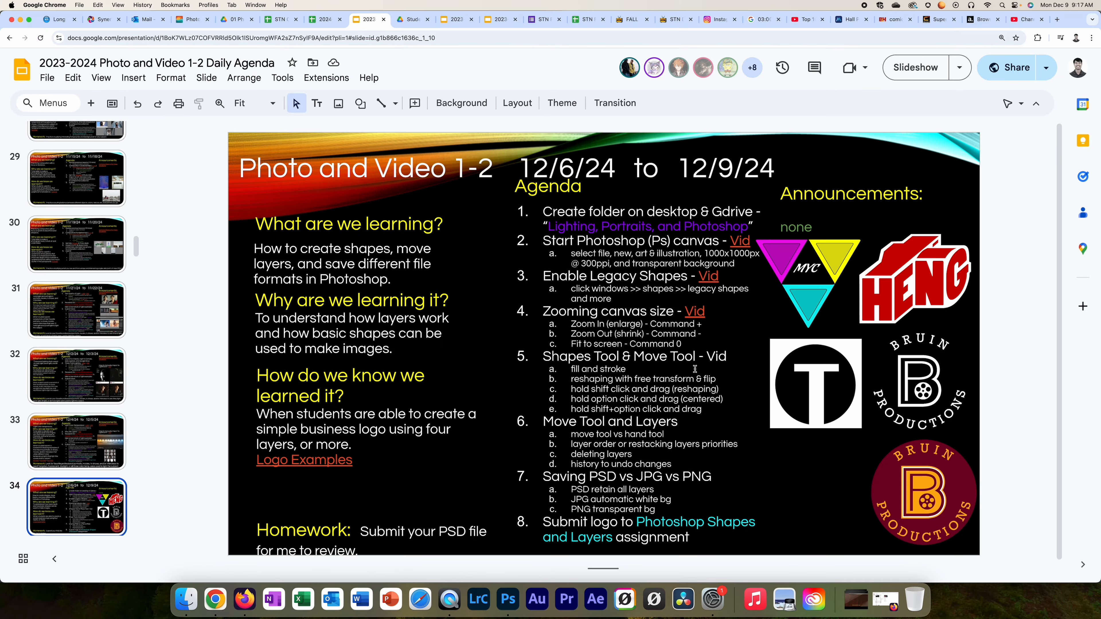
left_click(509, 600)
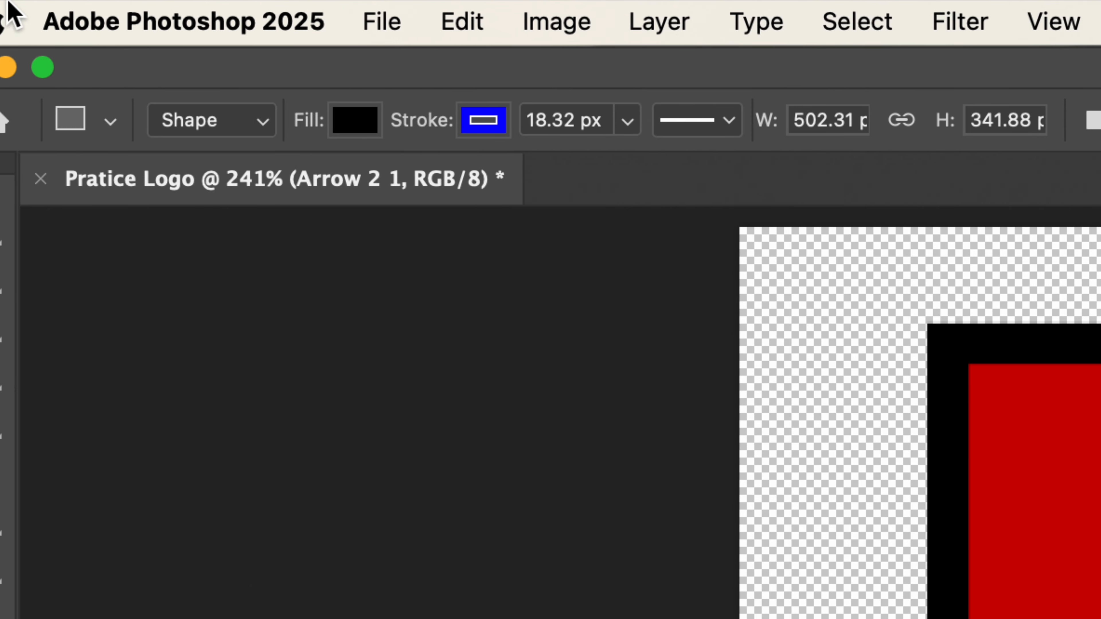
Step: Free-transform the chevron to about 170% width and 124% height, shifting it down-right
left_click(461, 27)
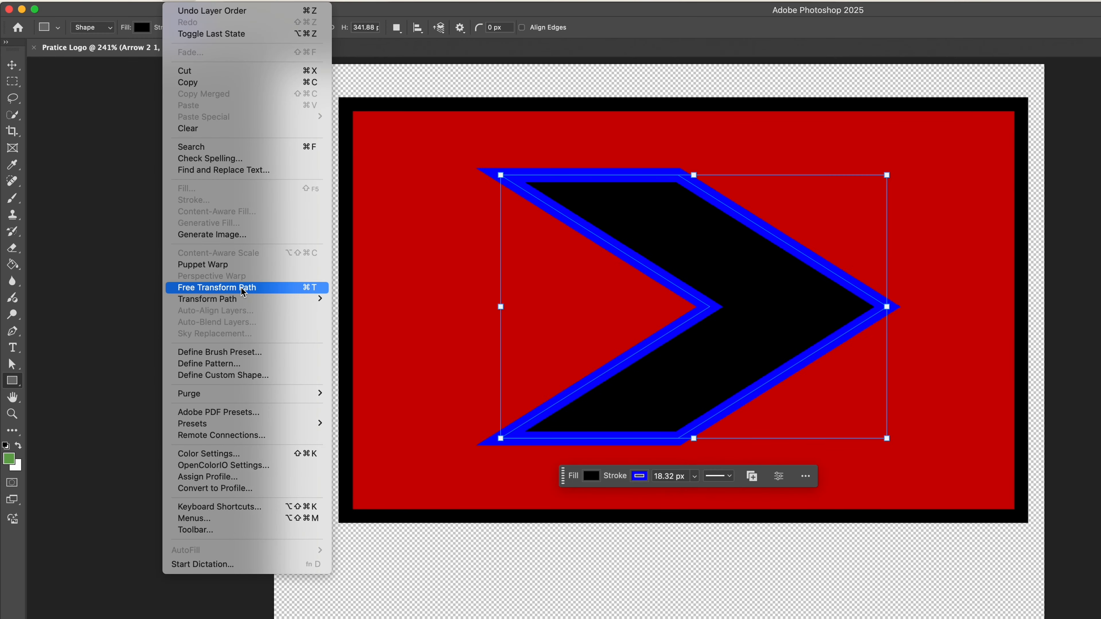
left_click(315, 294)
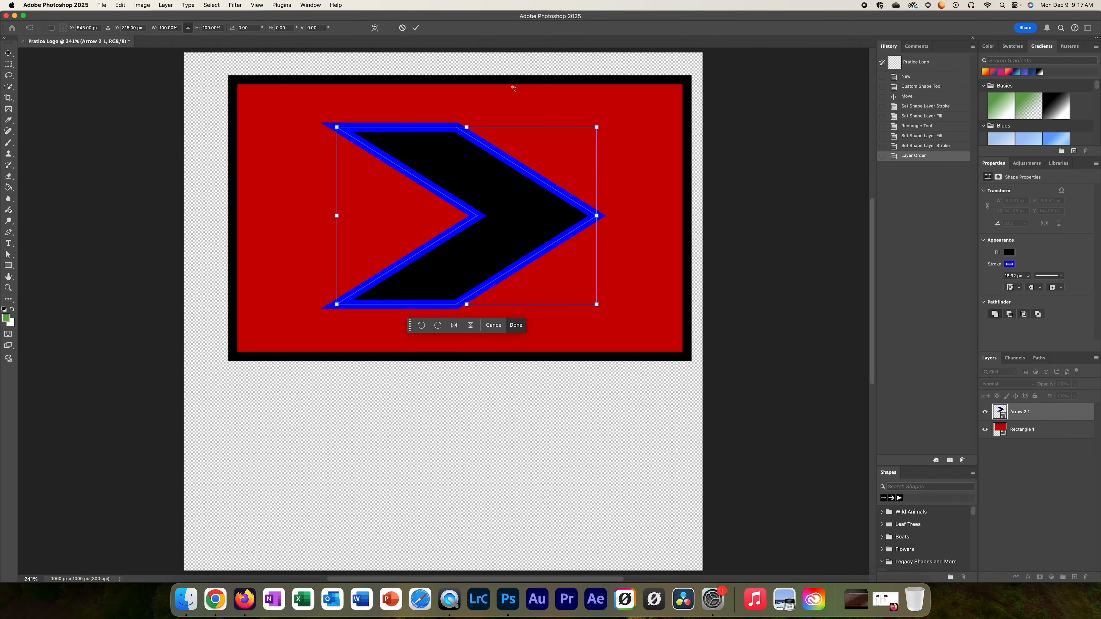
left_click_drag(596, 127, 619, 112)
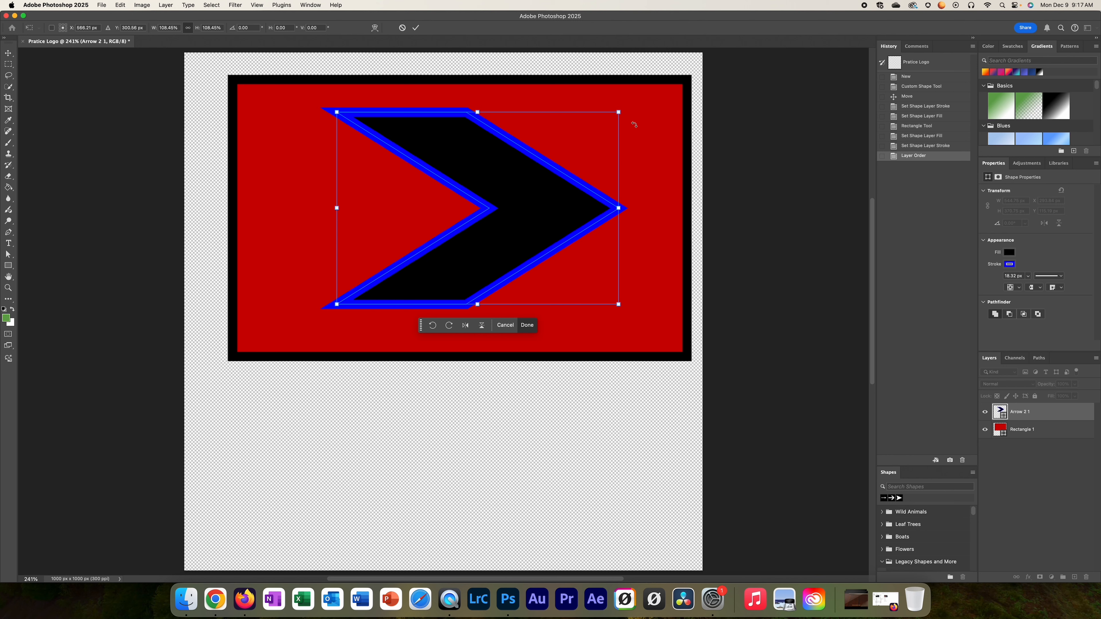
left_click_drag(618, 112, 680, 116)
left_click_drag(336, 116, 238, 85)
left_click_drag(444, 206, 485, 242)
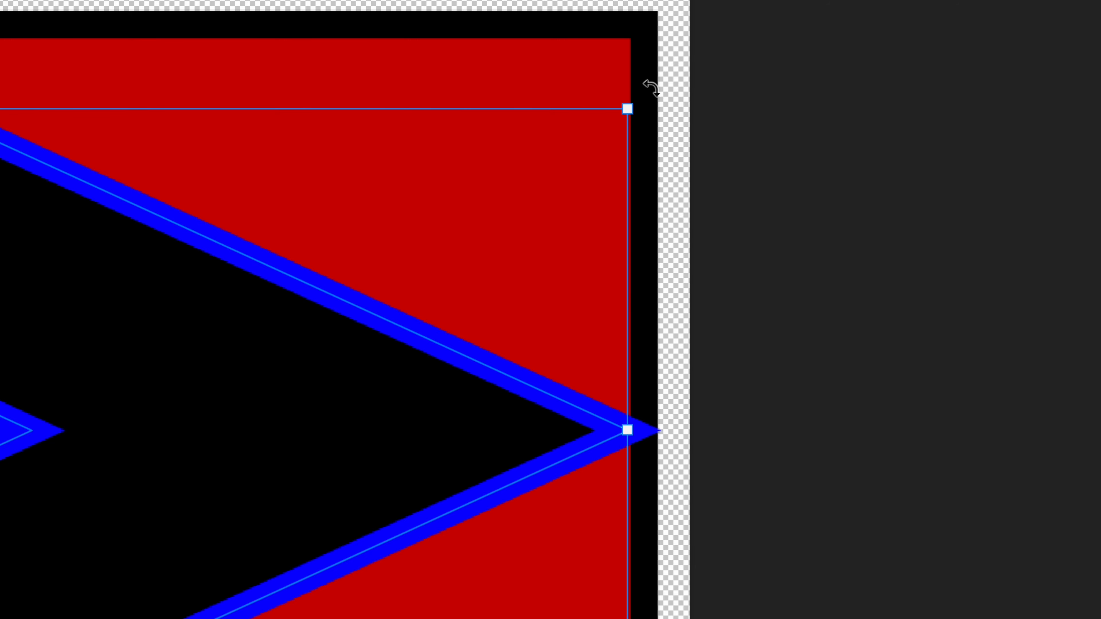
Step: Test-rotate the arrow, then resize it to about 143.74% width and 100.59% height
left_click_drag(649, 95, 722, 192)
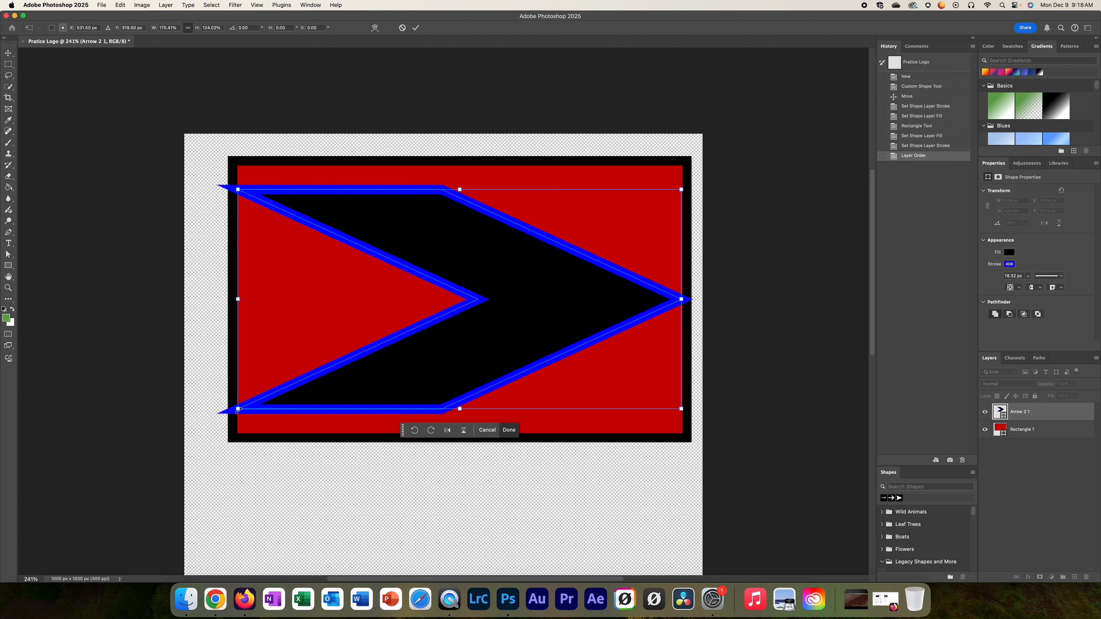
left_click_drag(238, 408, 404, 325)
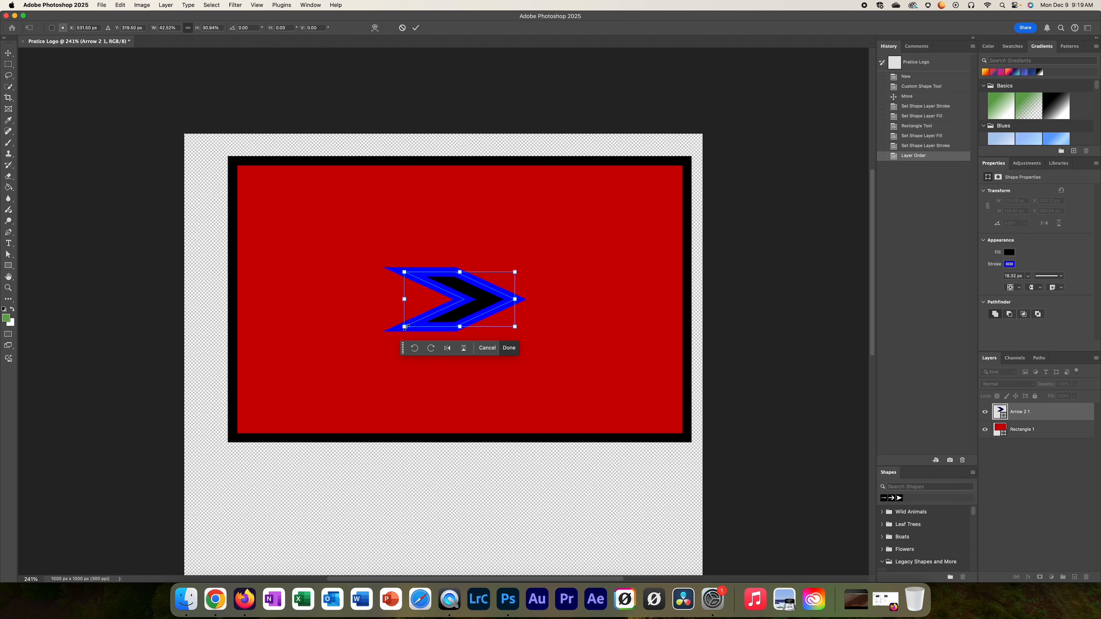
left_click_drag(404, 327, 272, 392)
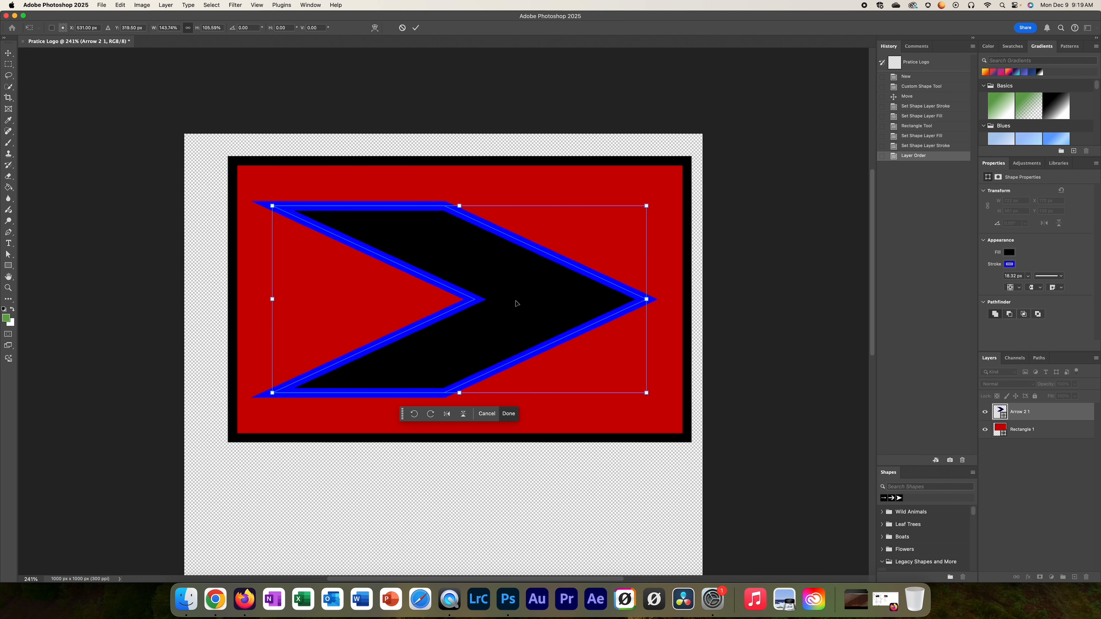
Step: Flip the arrow horizontally and rotate it about 24 degrees
right_click(597, 340)
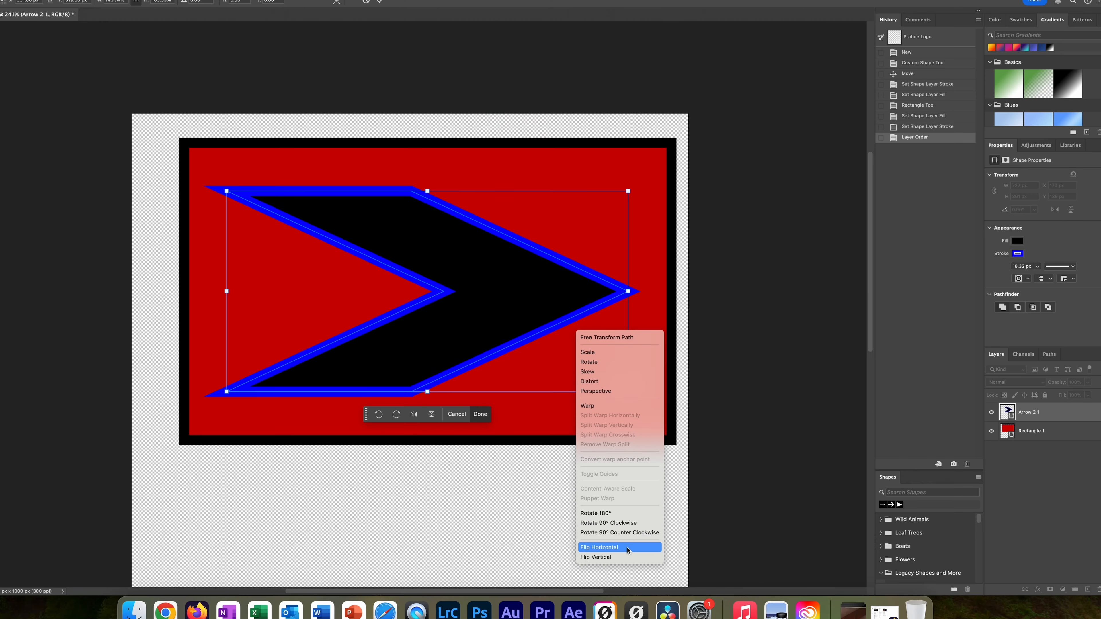
left_click(635, 558)
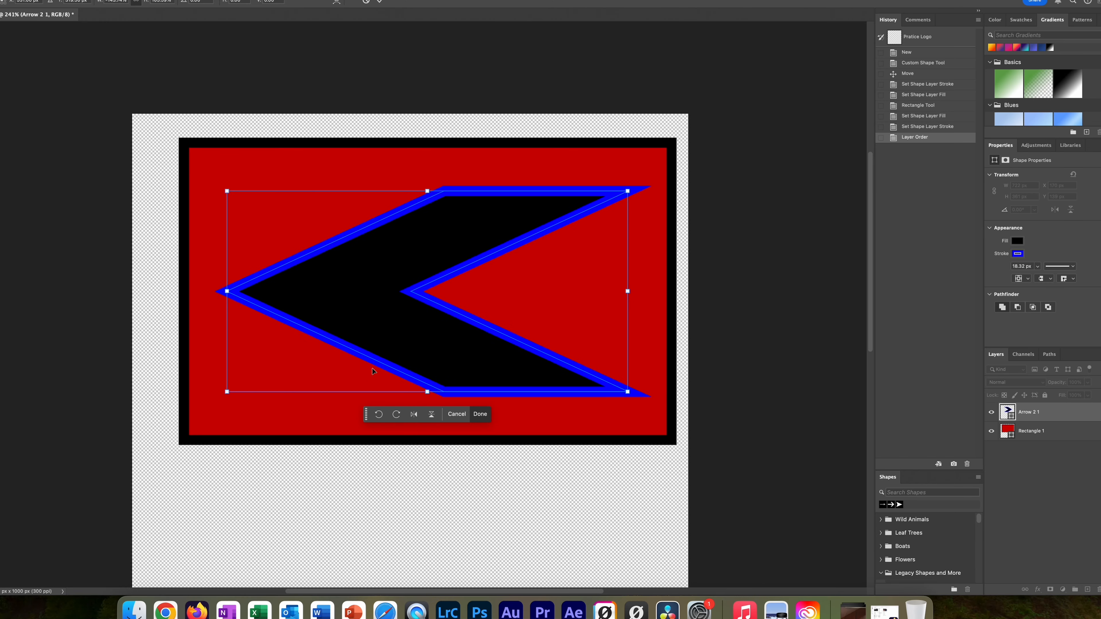
right_click(418, 277)
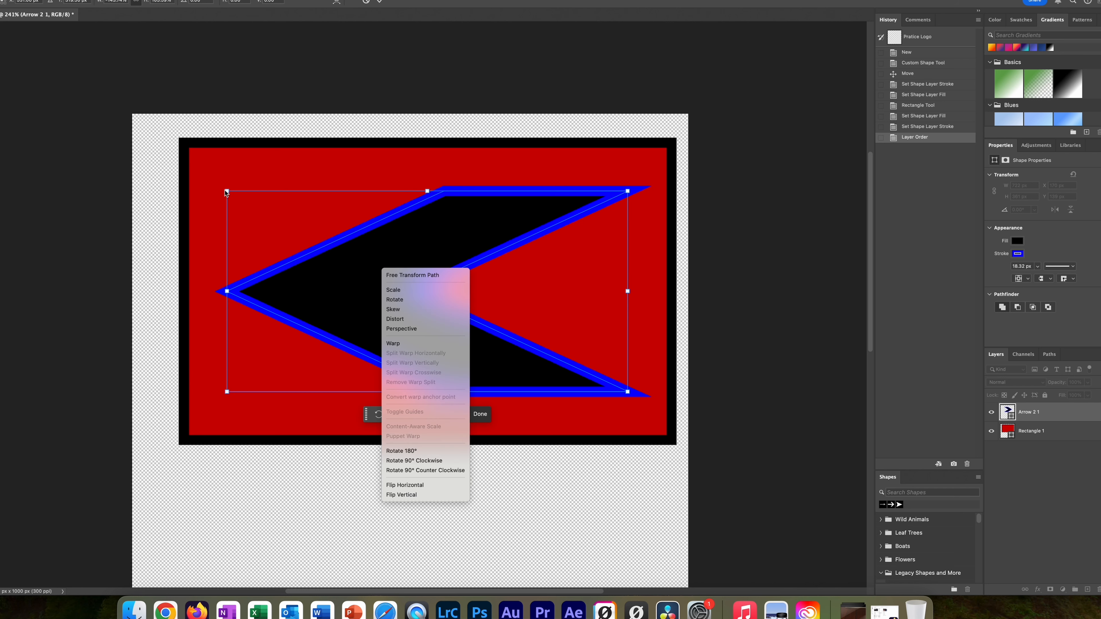
left_click(225, 193)
left_click_drag(216, 187, 322, 139)
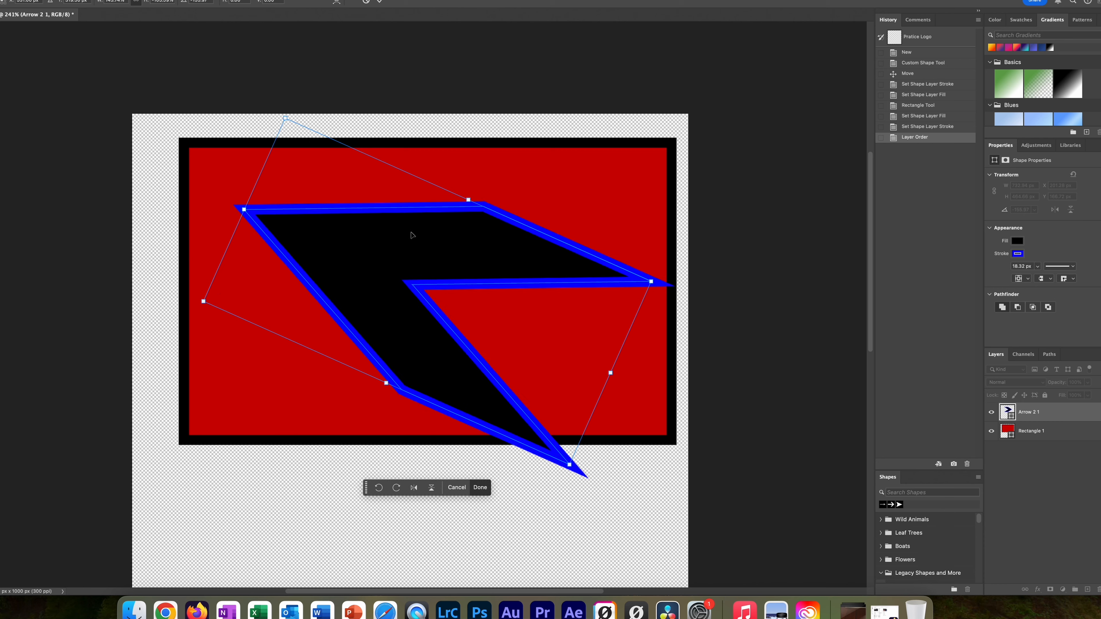
Step: Flip the arrow vertically, then switch over to the class agenda slides
right_click(429, 287)
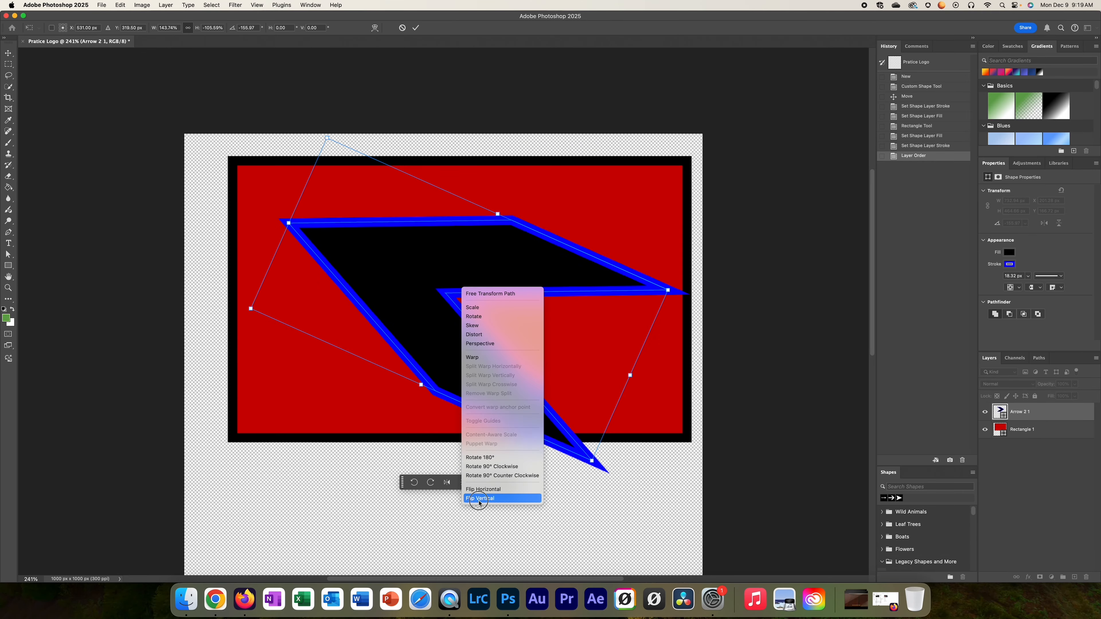
left_click(479, 498)
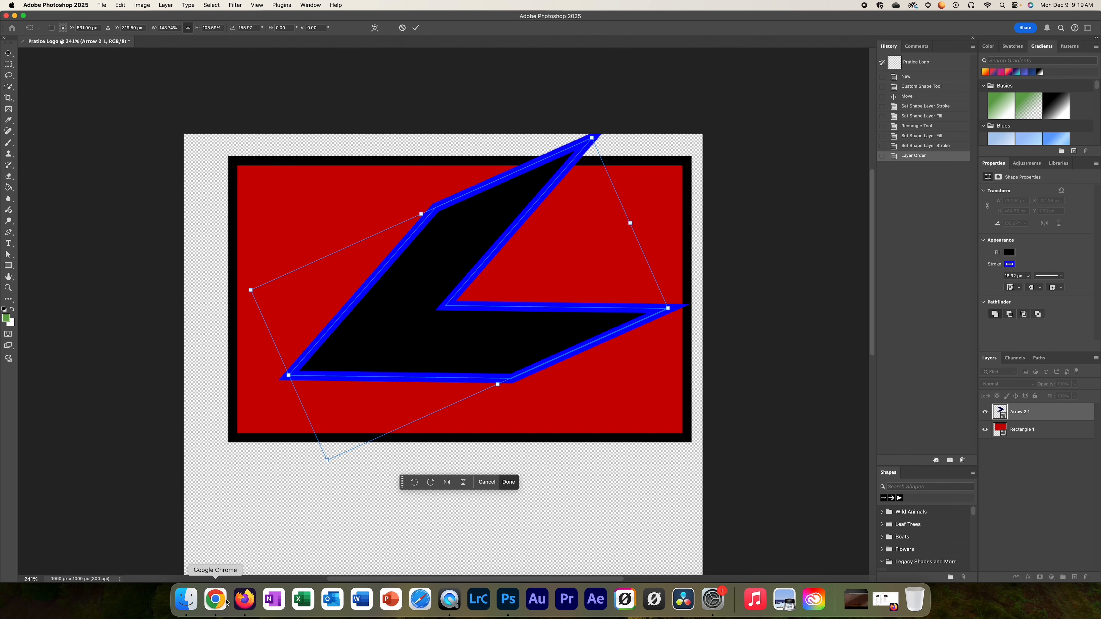
left_click(219, 601)
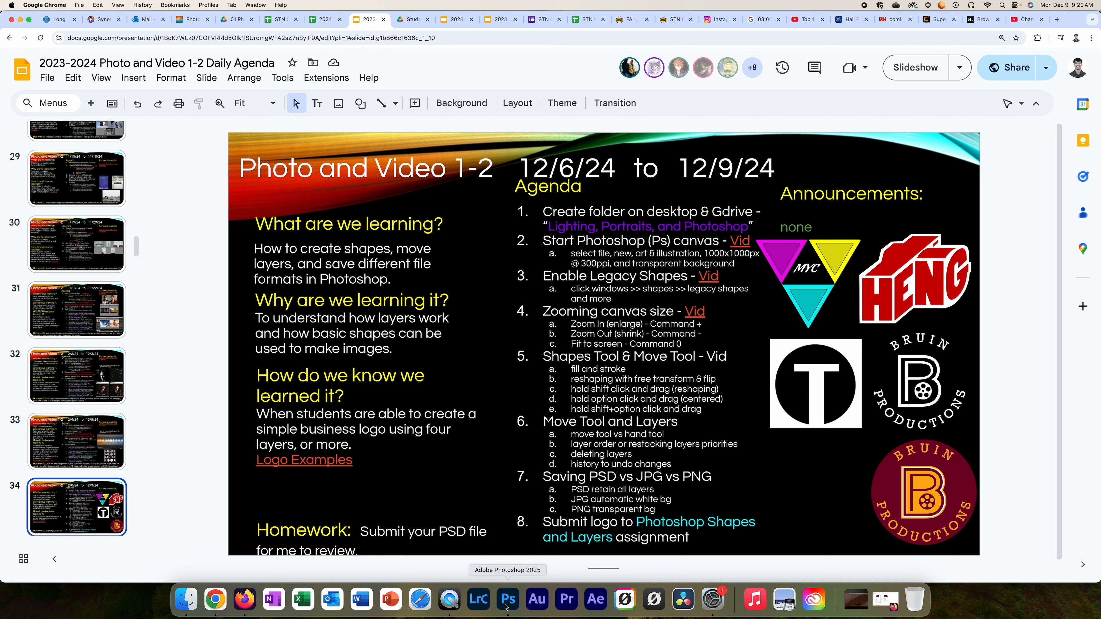
Step: Return to the Photoshop logo and commit the bolt transform by selecting the Move tool
left_click(508, 604)
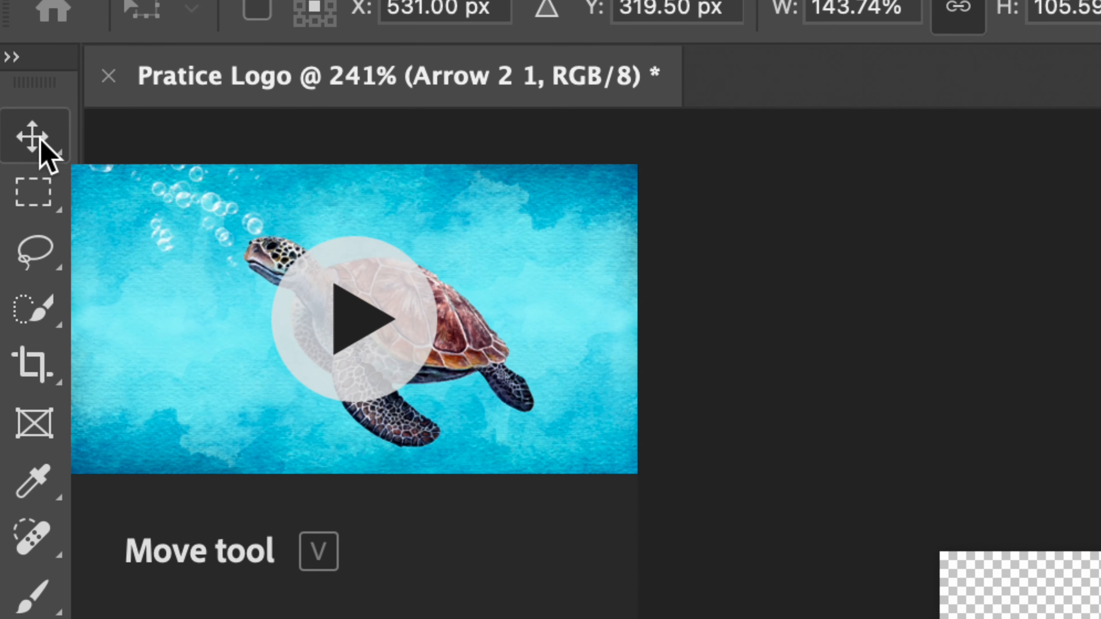
left_click(31, 138)
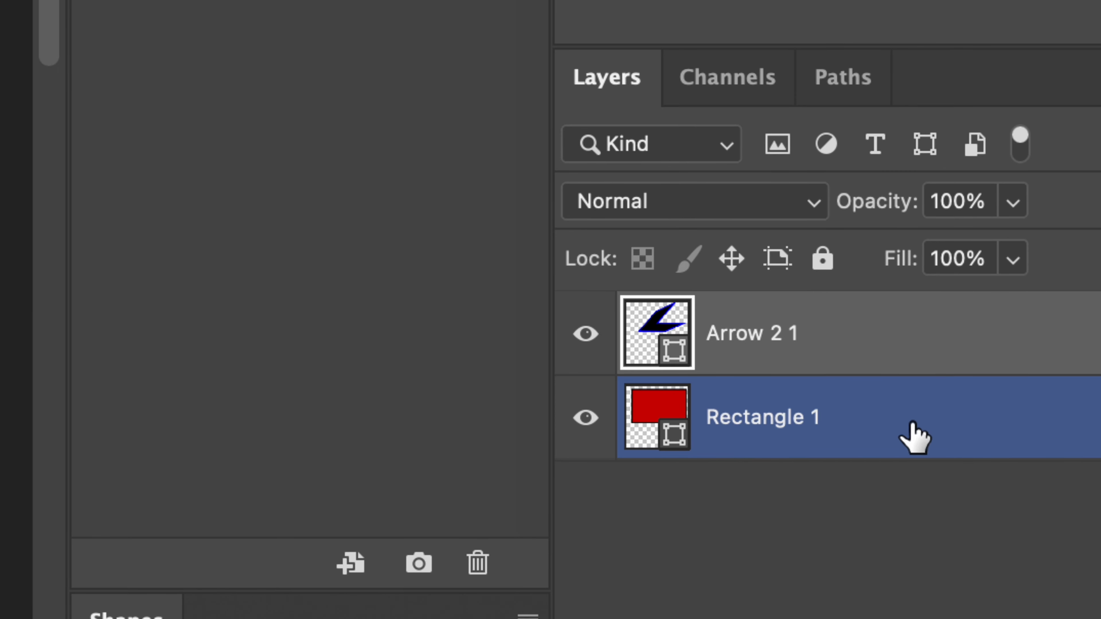
Step: Drag Rectangle 1 lower on the canvas and move the Arrow 2 1 bolt down inside its border
left_click(1049, 429)
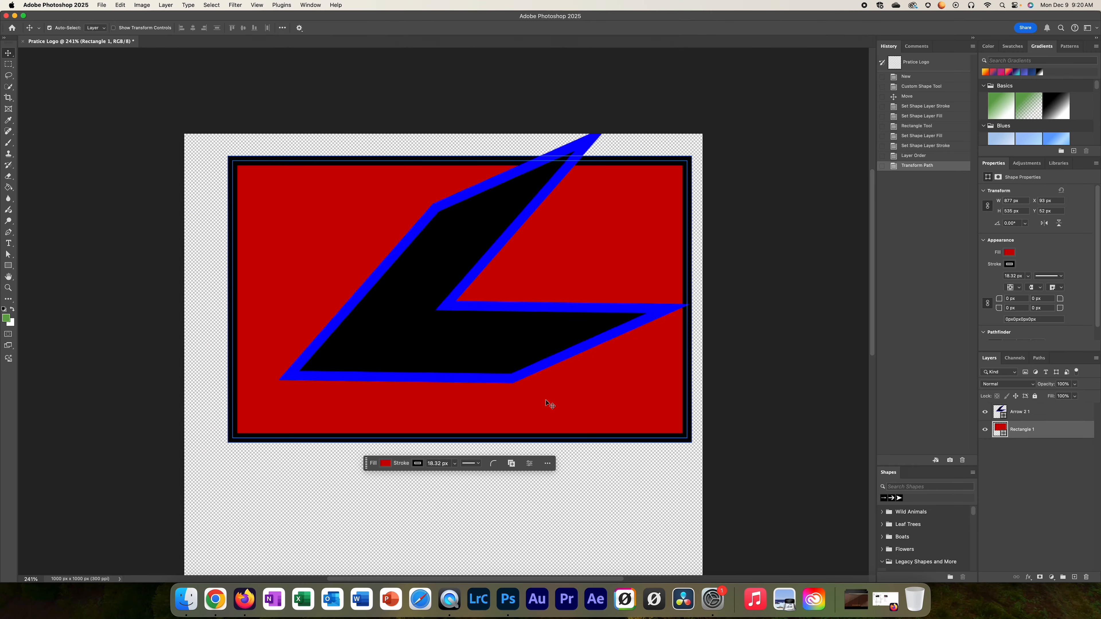
left_click_drag(543, 412, 524, 539)
left_click(1036, 411)
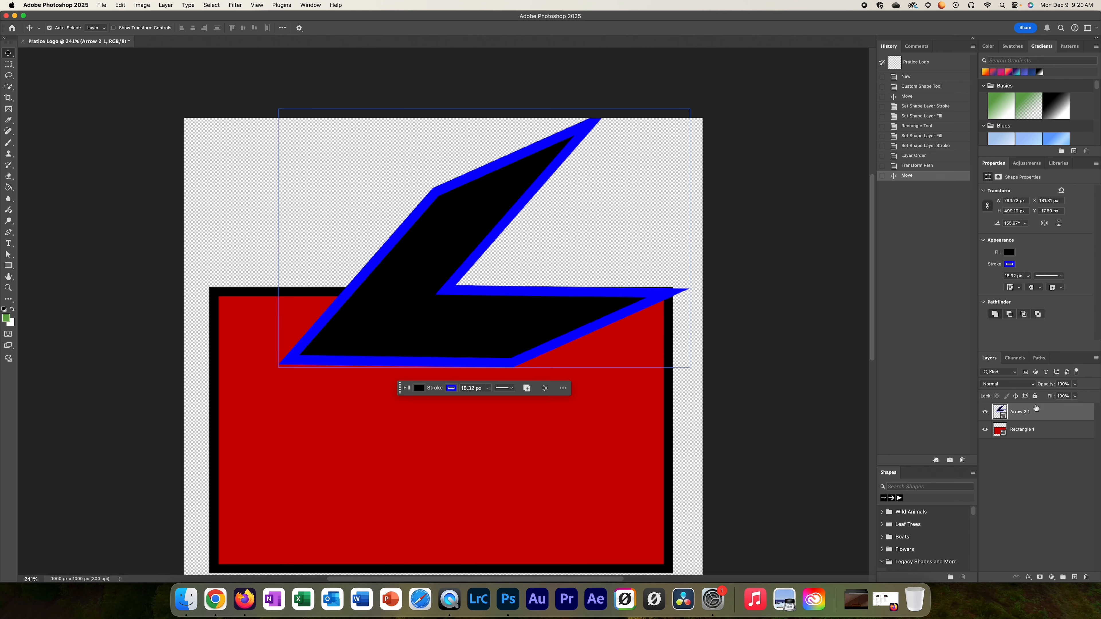
left_click_drag(430, 182, 433, 388)
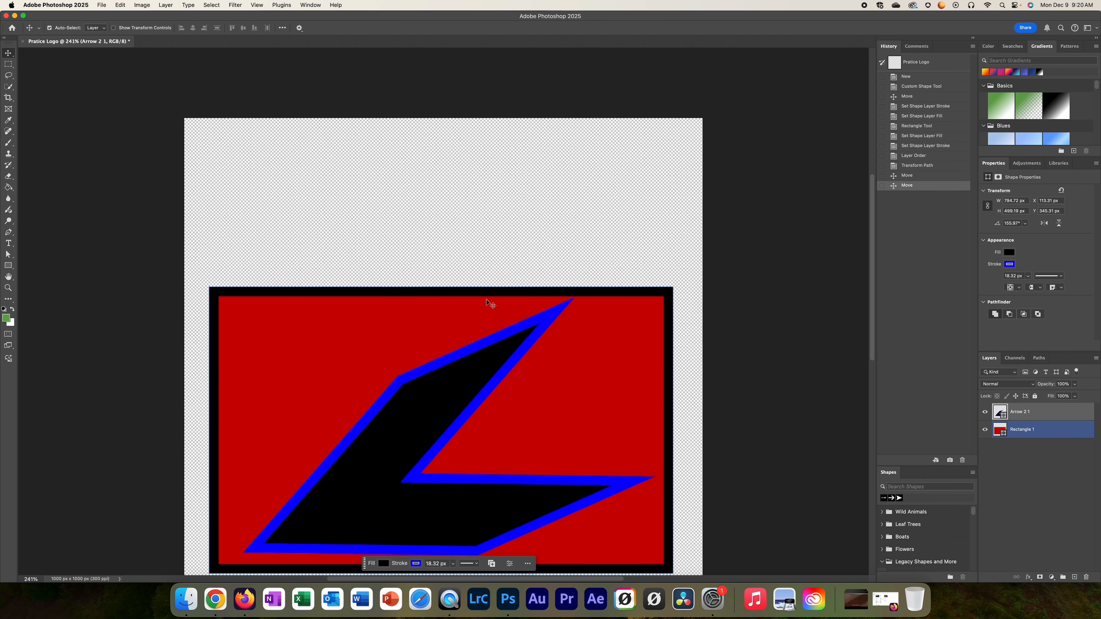